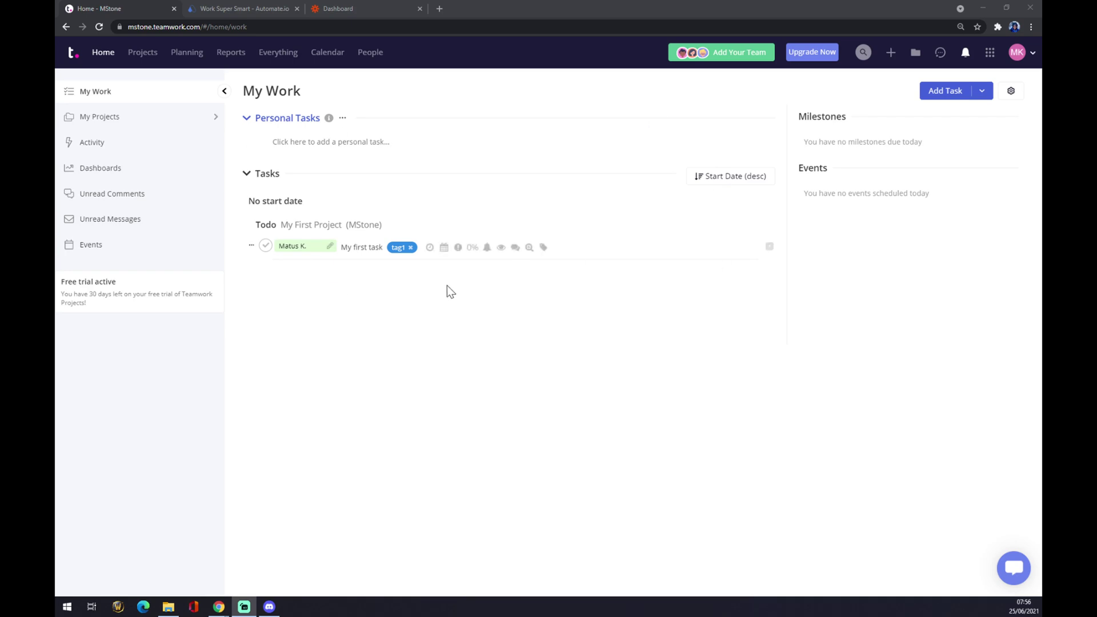
Open Teamwork's site settings from the profile menu and show the Integrations tab
left_click(1017, 54)
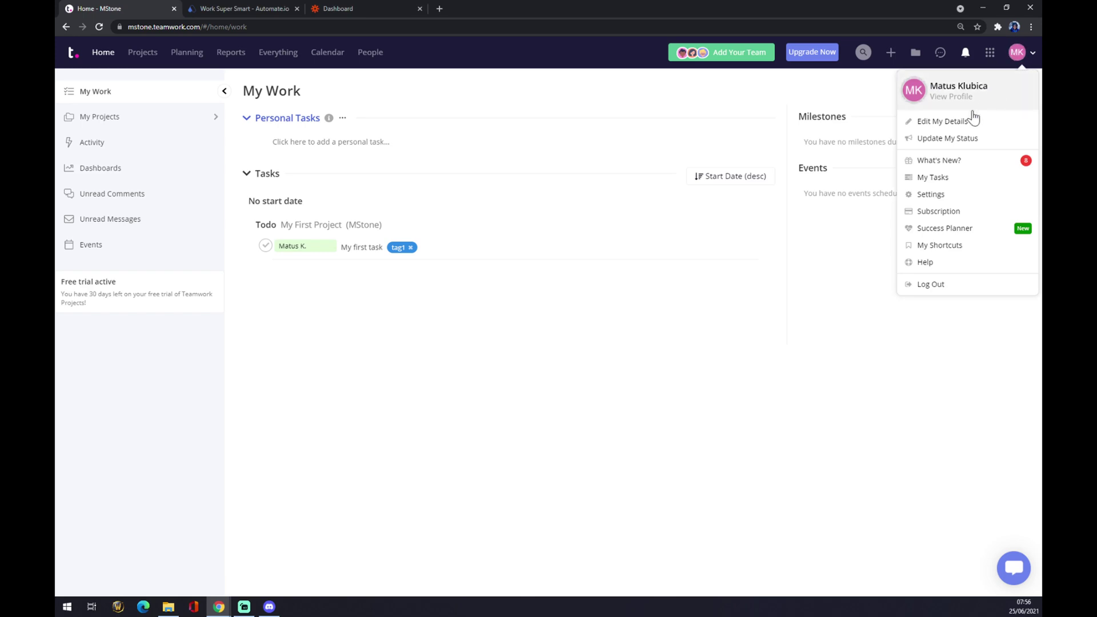
left_click(926, 197)
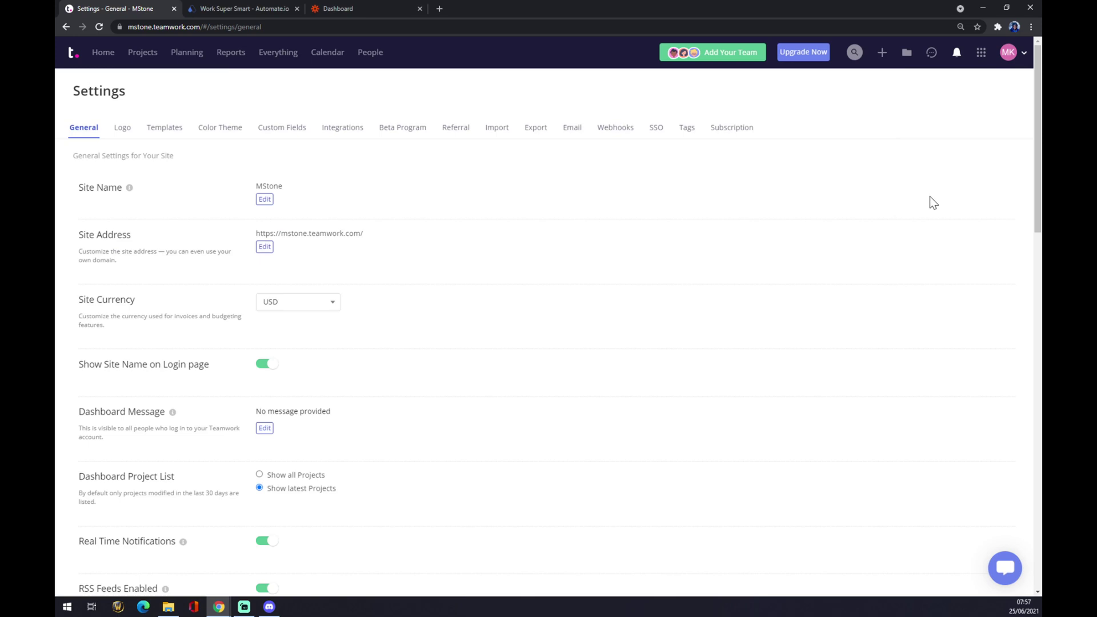
left_click(347, 135)
Scroll through the integrations list (Teamwork Desk, Slack, Dropbox, Xero) and back up
scroll(477, 310, "down", 8)
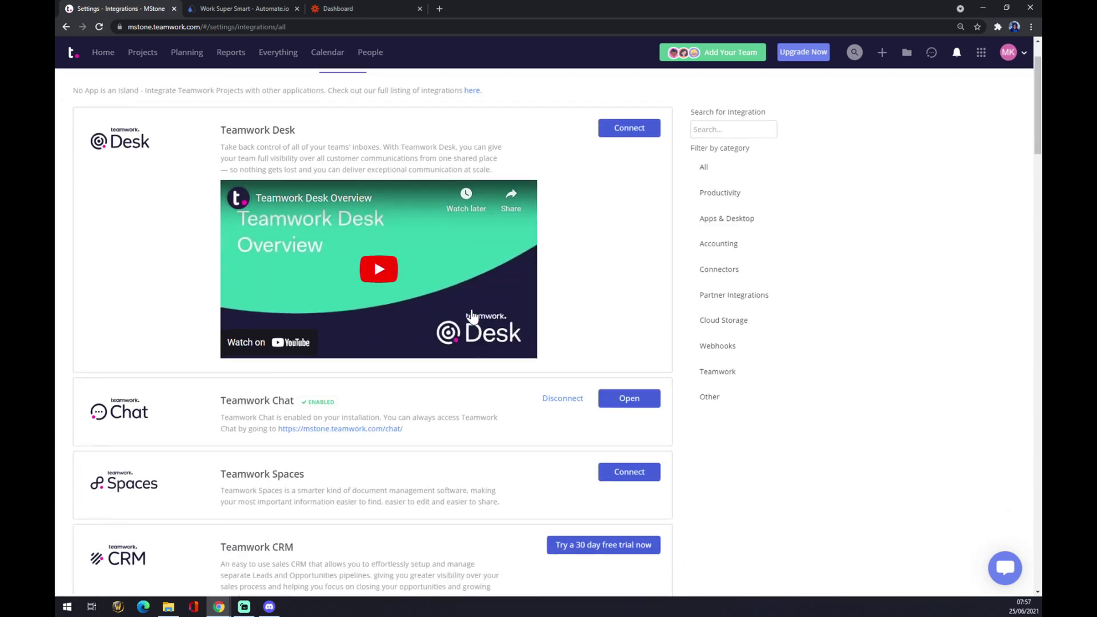
scroll(478, 310, "down", 7)
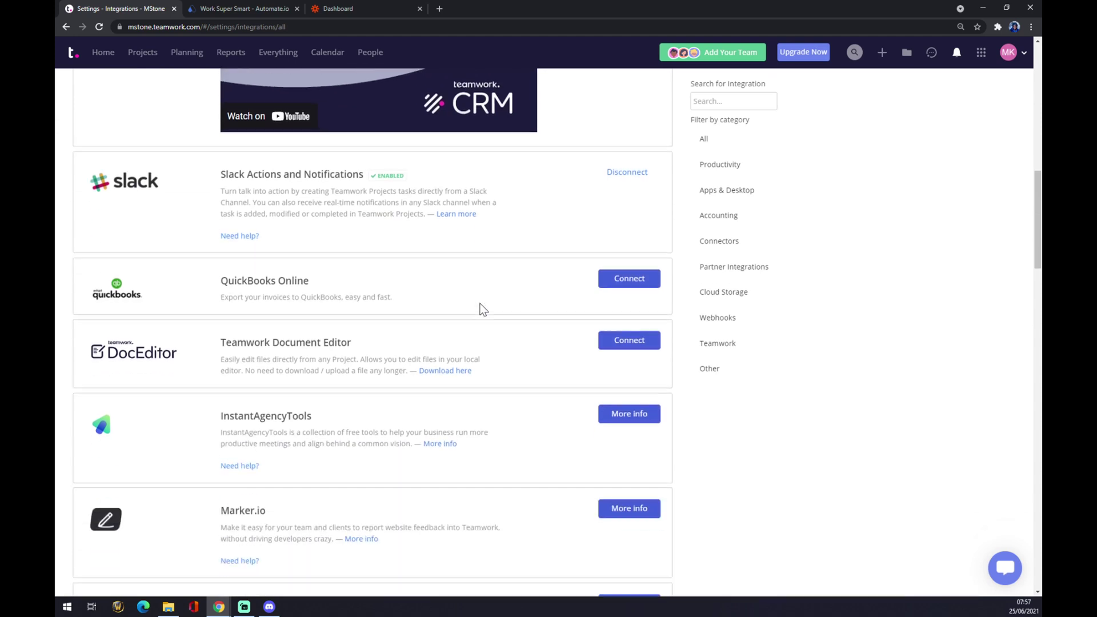
scroll(482, 310, "down", 2)
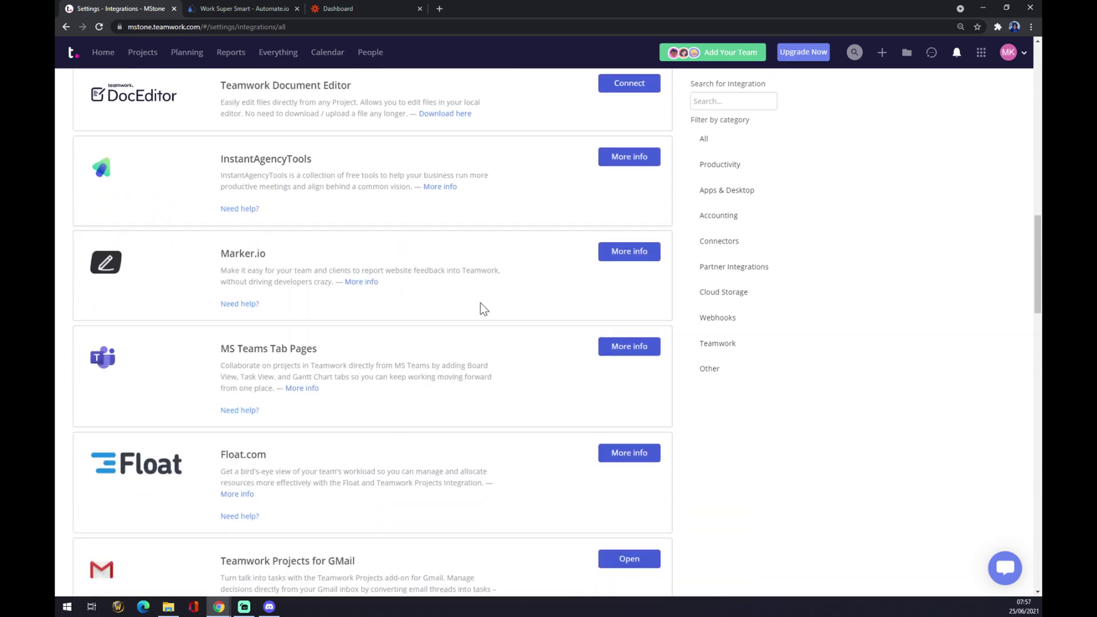
scroll(464, 280, "down", 8)
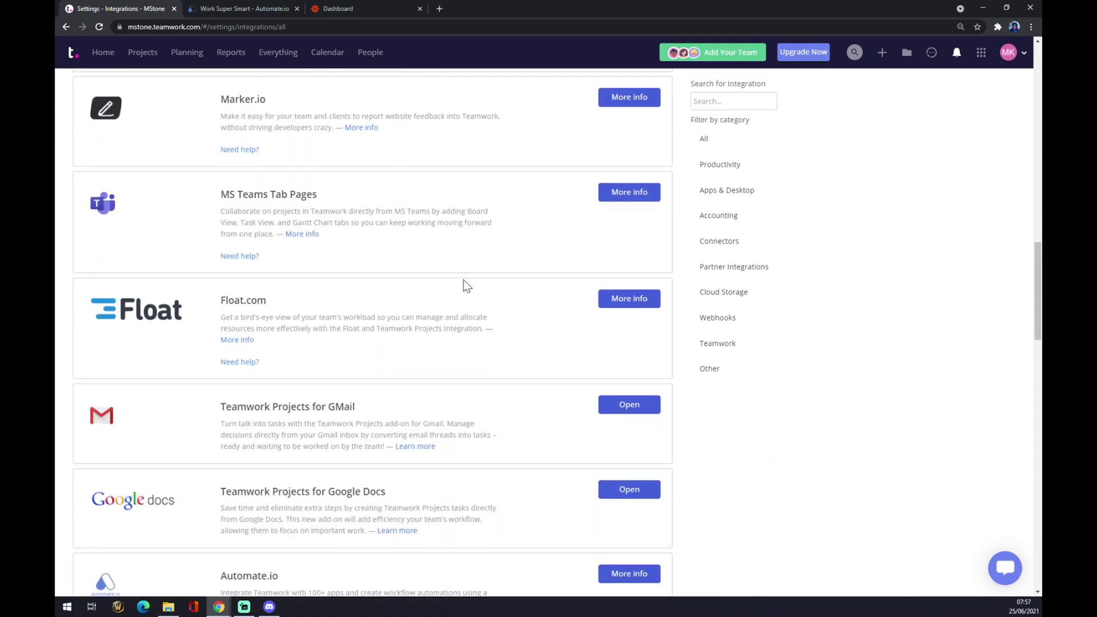
scroll(463, 279, "down", 5)
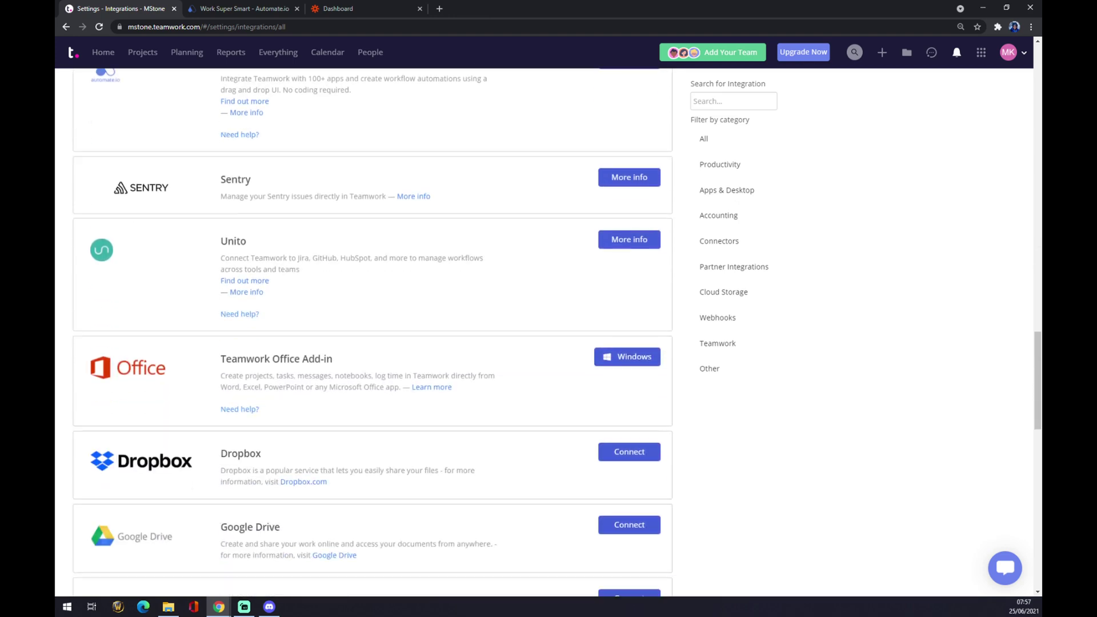
scroll(464, 279, "down", 2)
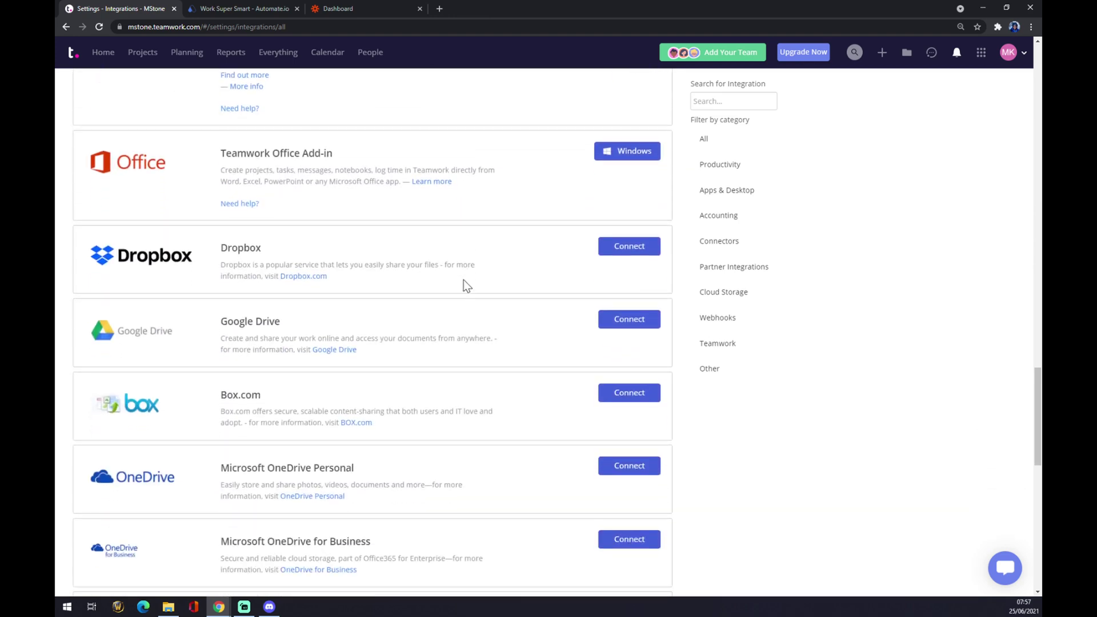
scroll(464, 279, "down", 6)
scroll(464, 279, "down", 6)
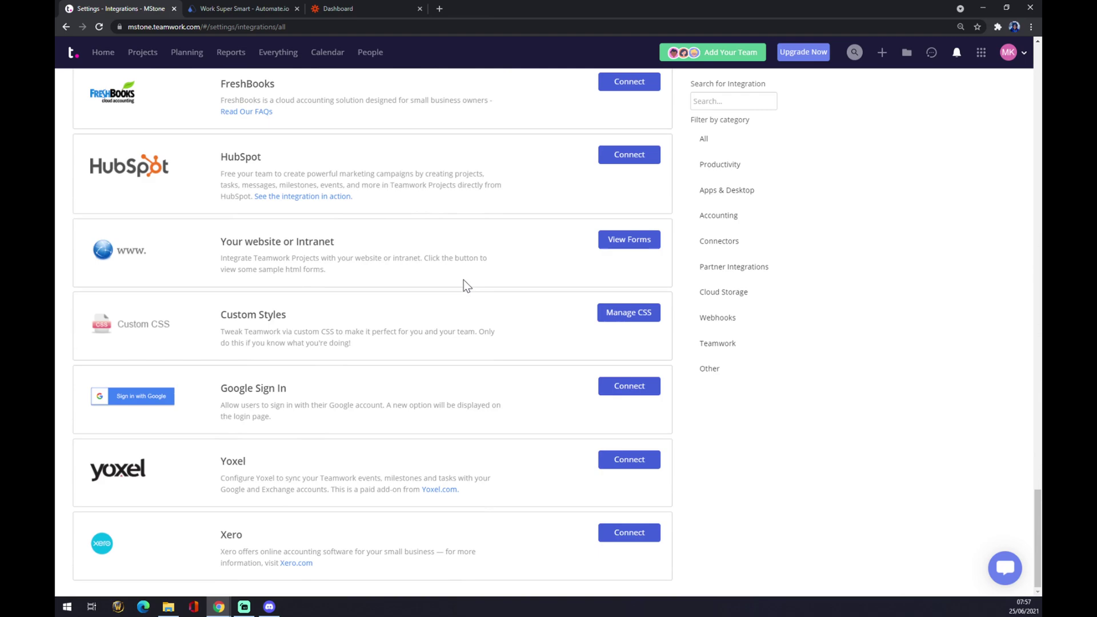
scroll(464, 280, "up", 20)
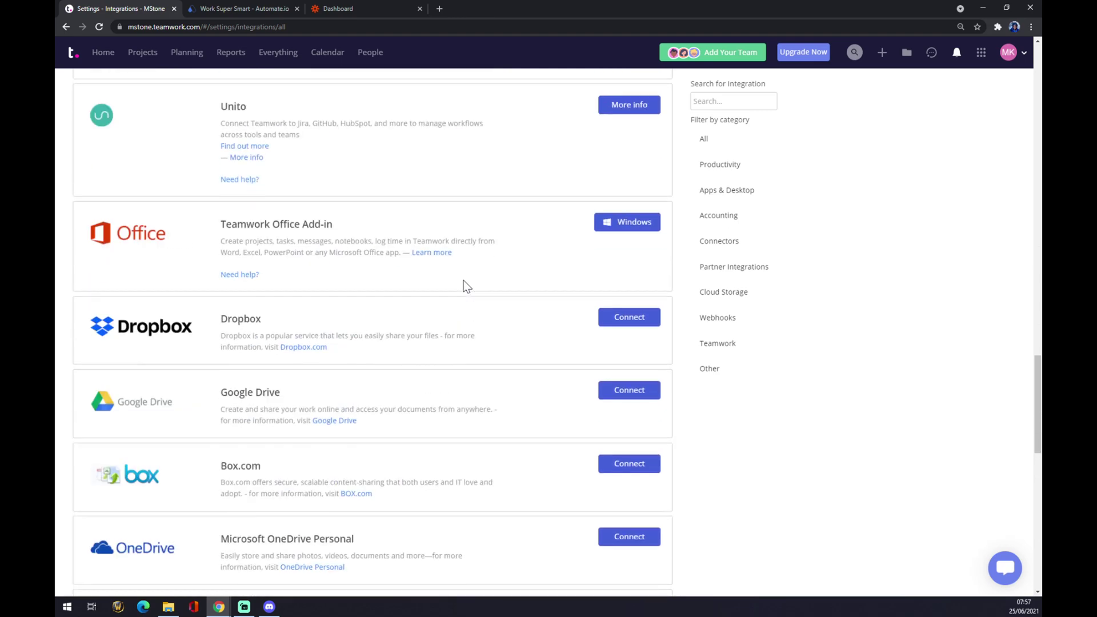
scroll(464, 280, "up", 20)
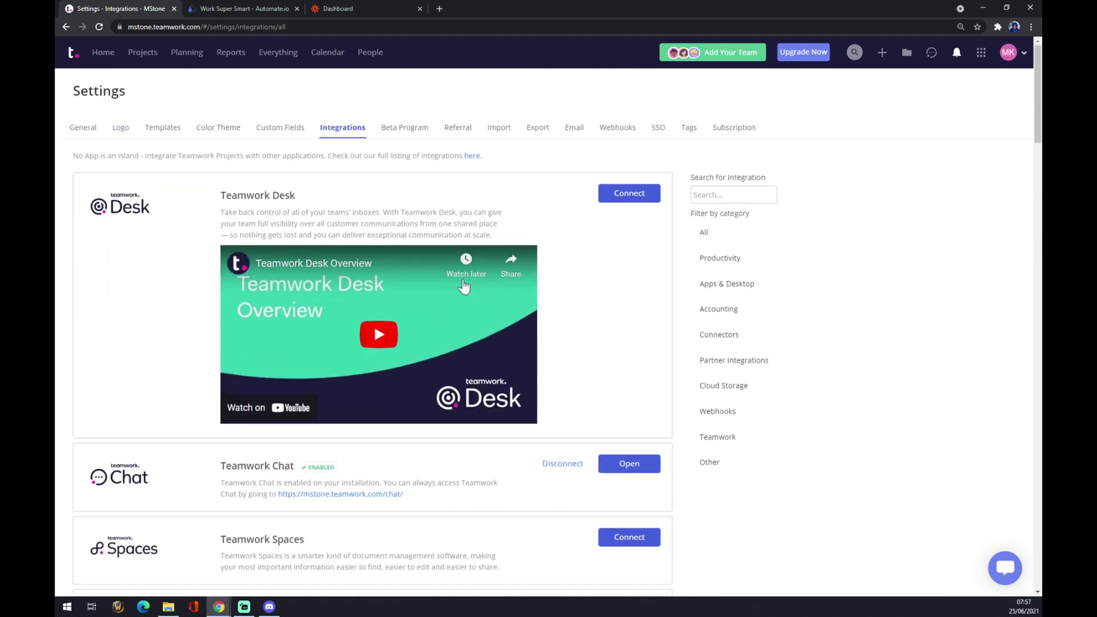
Switch to the Automate.io tab and open the full app list via Integrations > See All Categories
left_click(278, 7)
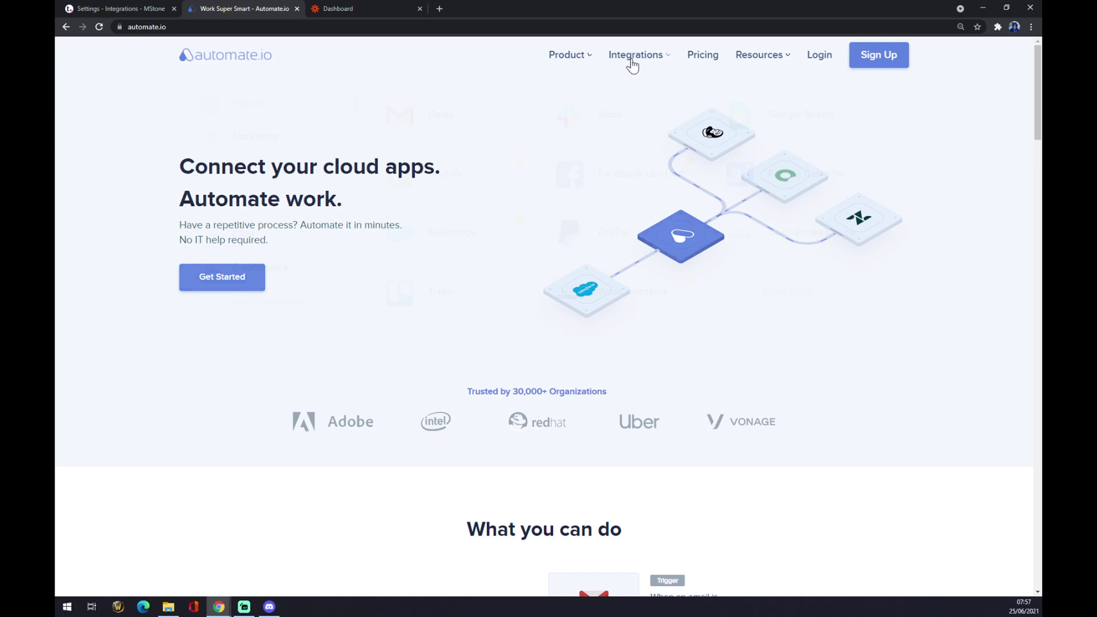
mouse_move(634, 57)
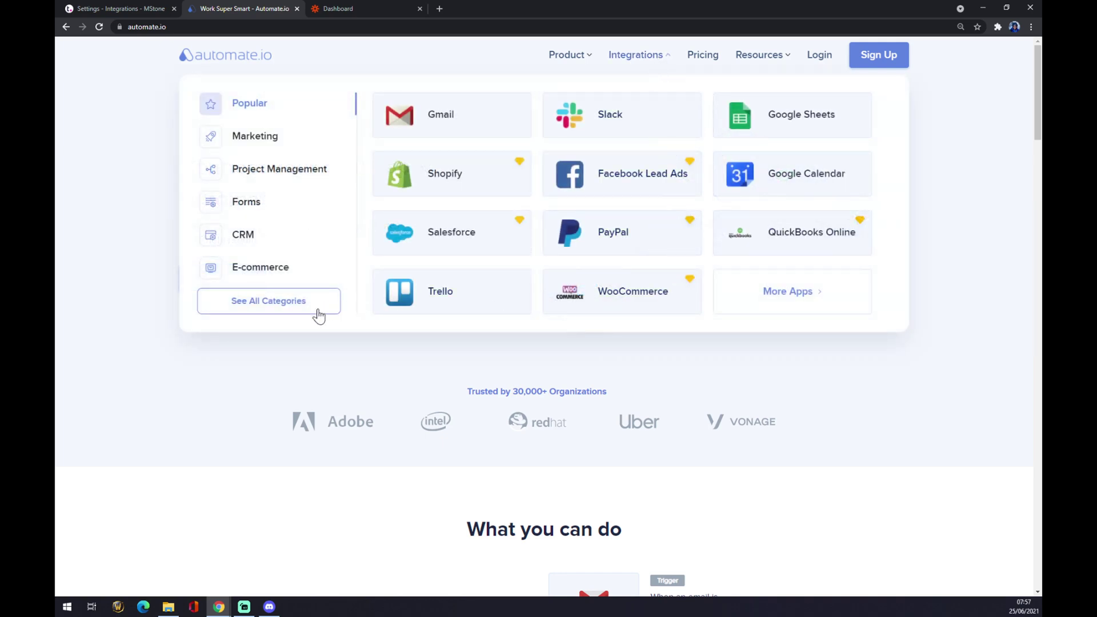
left_click(249, 307)
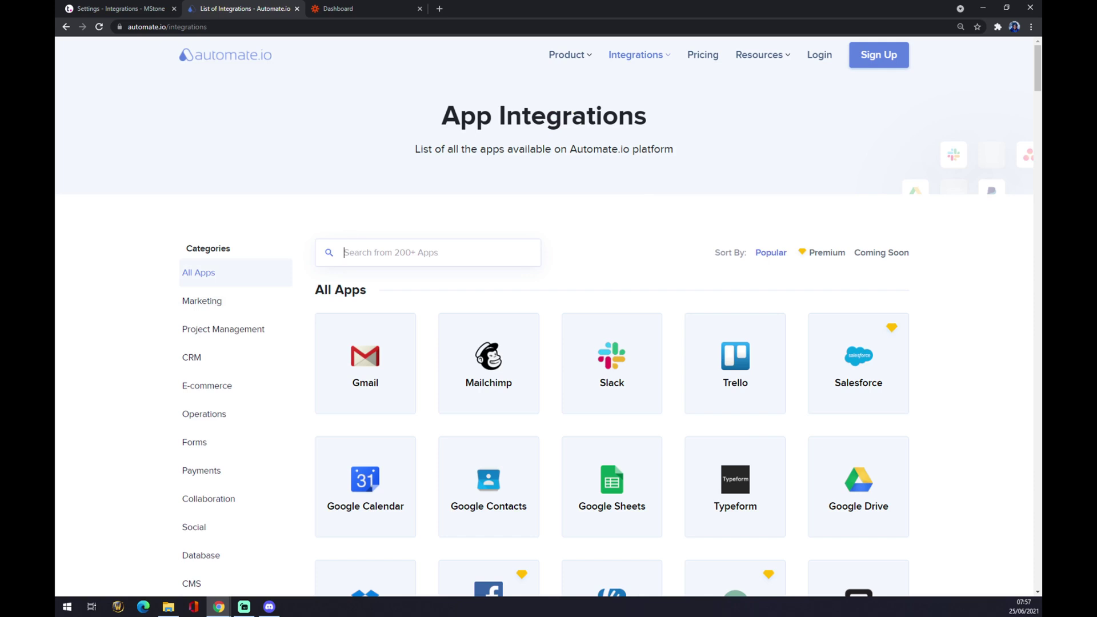
Search 'team' to open Teamwork, then search 'calen' and open the Google Calendar pairing
type("team")
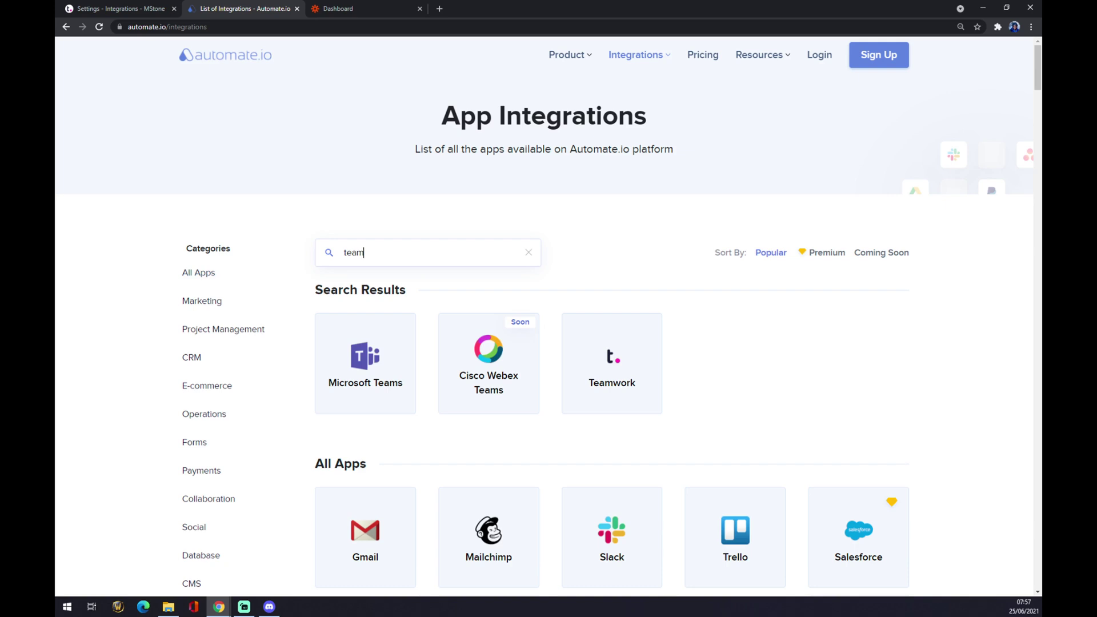
left_click(625, 381)
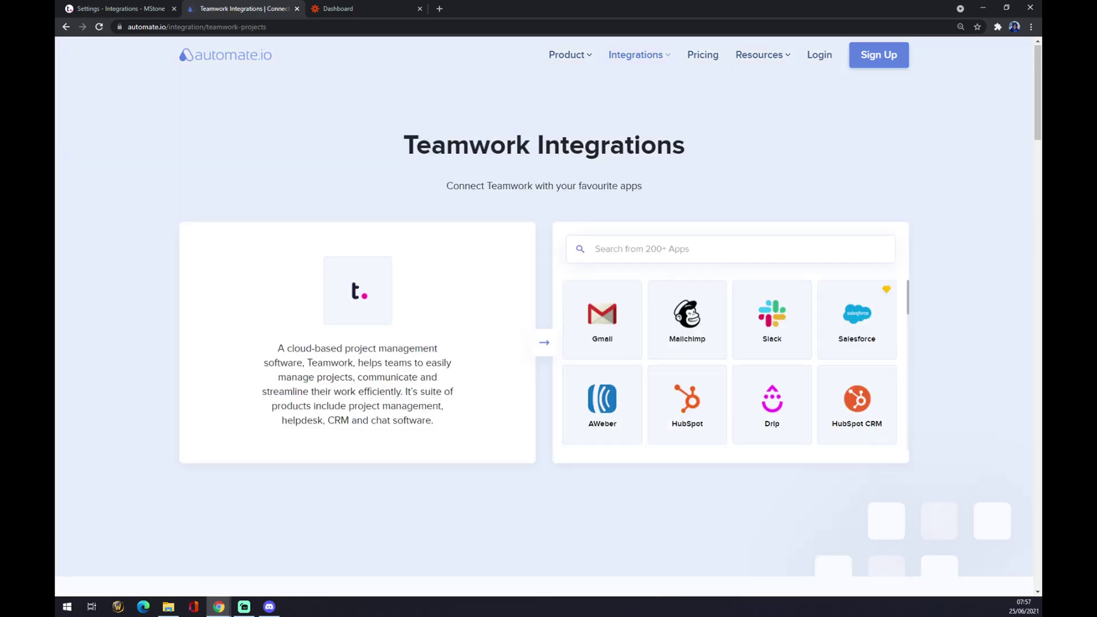
left_click(628, 249)
type("calen")
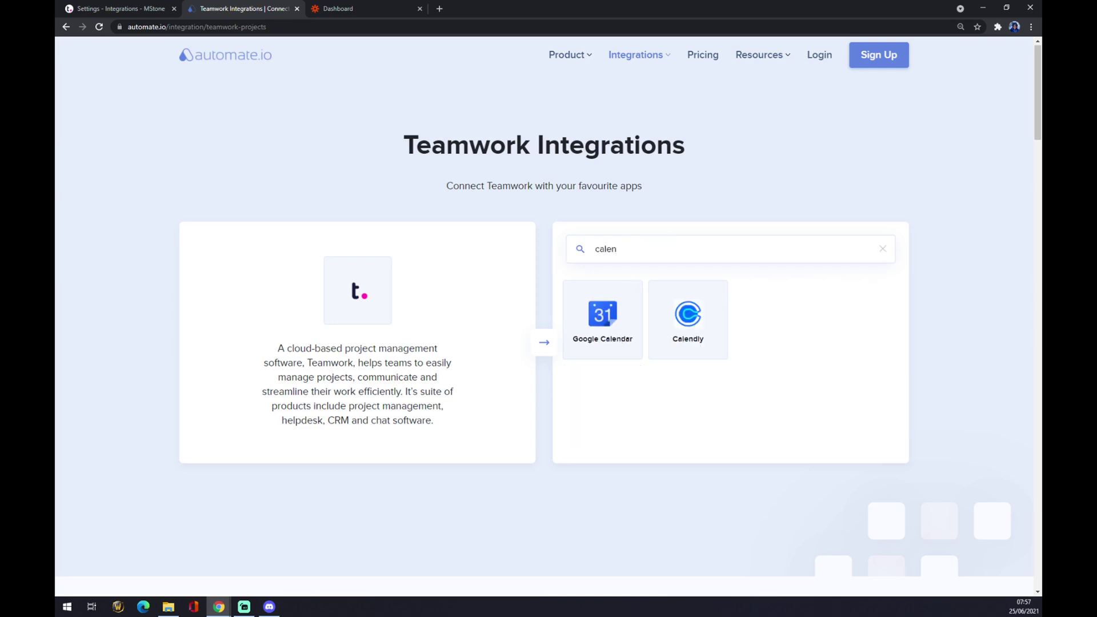
left_click(621, 318)
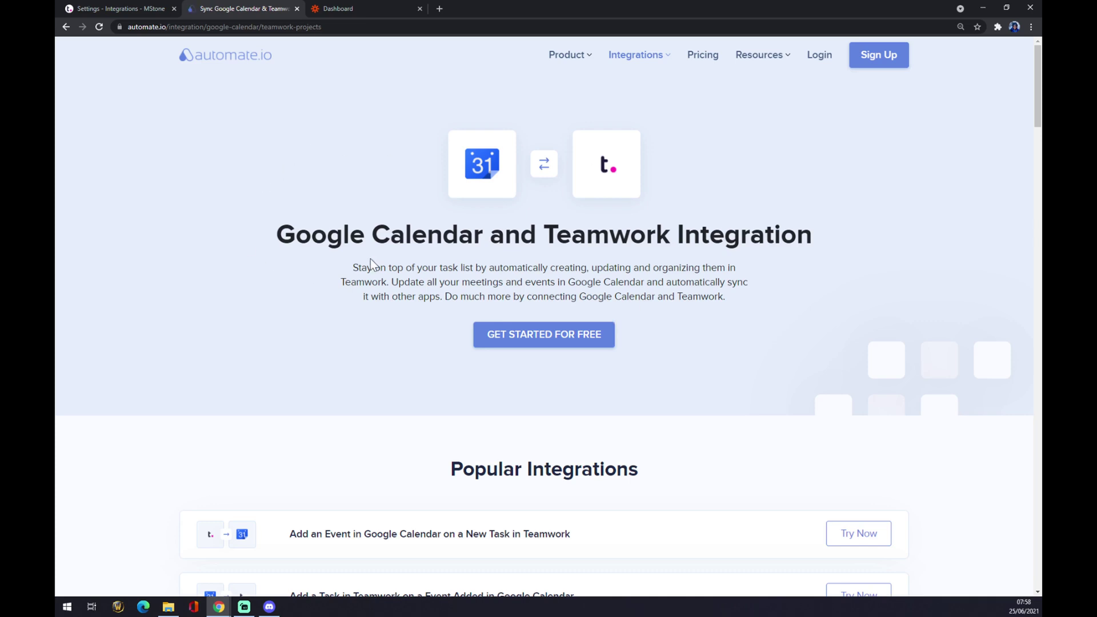
Scroll past the popular integrations to the Create your own Integration builder
scroll(412, 357, "down", 2)
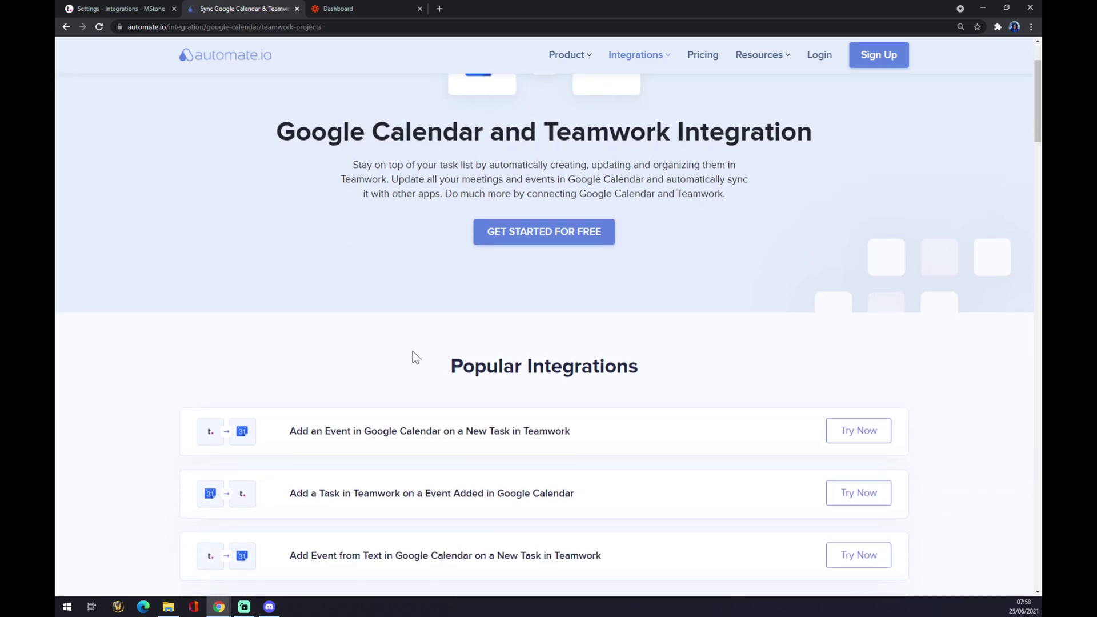
scroll(435, 303, "down", 5)
scroll(438, 297, "up", 2)
scroll(437, 298, "down", 5)
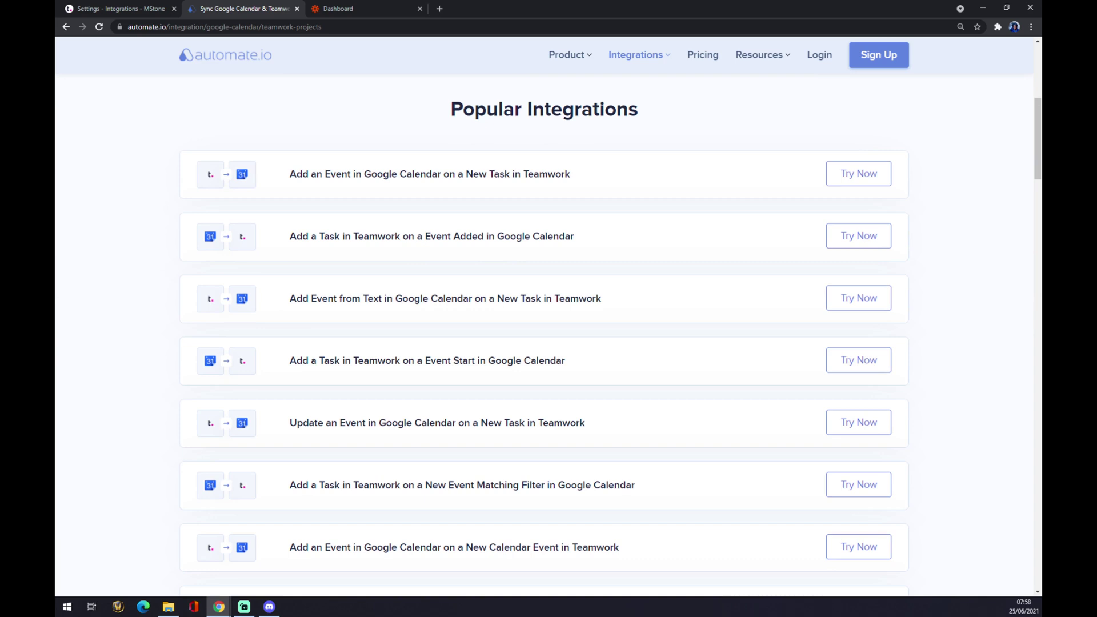
scroll(441, 305, "up", 4)
scroll(517, 255, "down", 5)
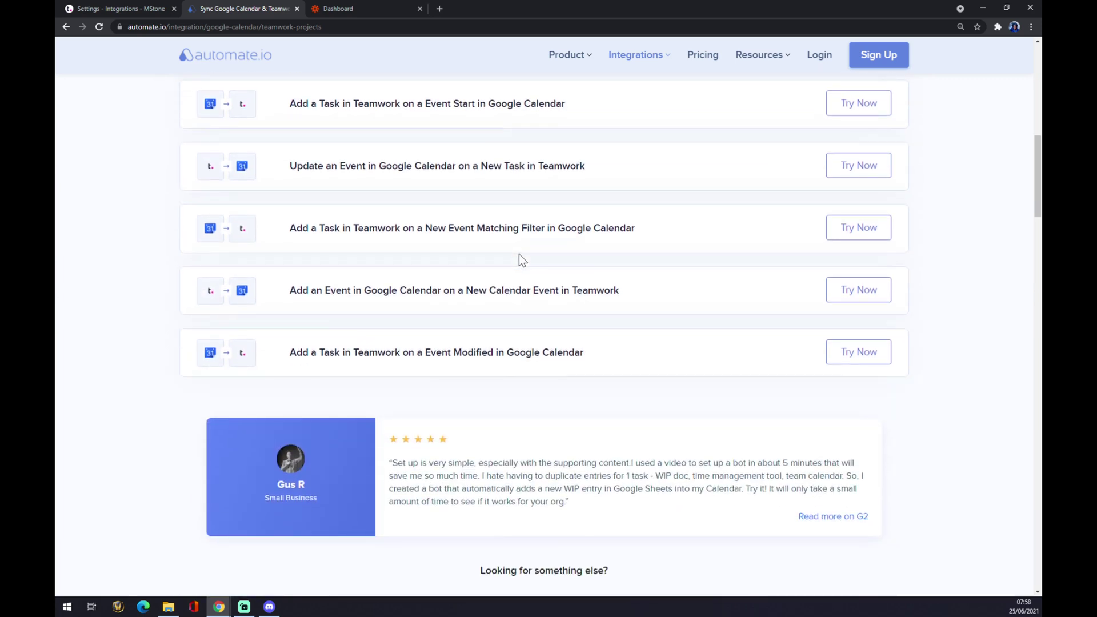
scroll(519, 254, "down", 3)
scroll(519, 253, "down", 4)
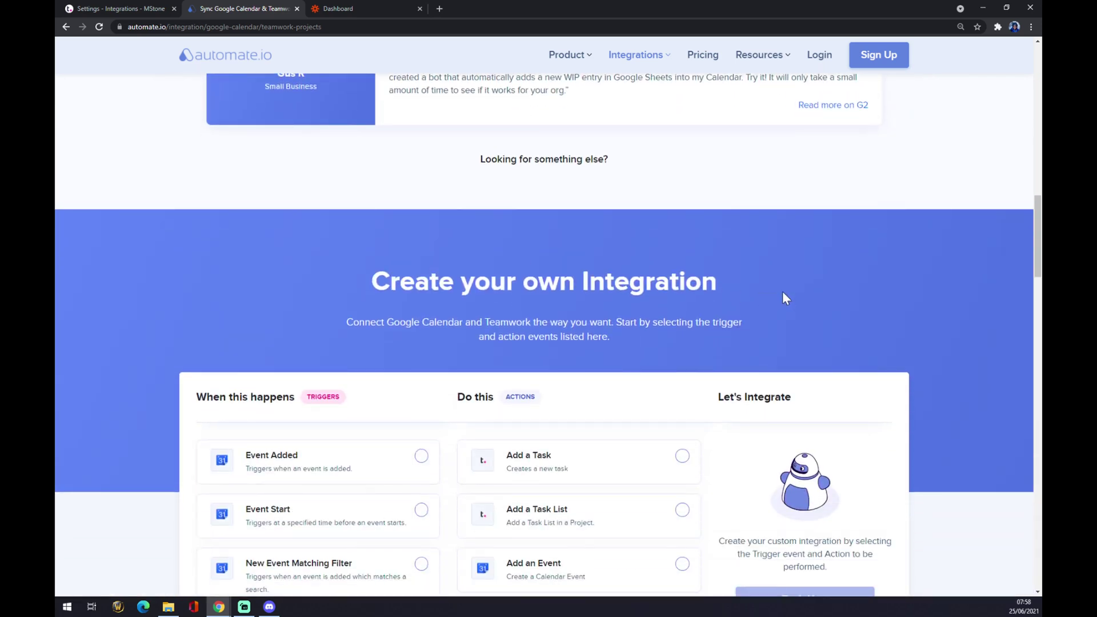
Try the trigger options and settle on New Task as the trigger
scroll(632, 265, "down", 3)
scroll(338, 287, "down", 3)
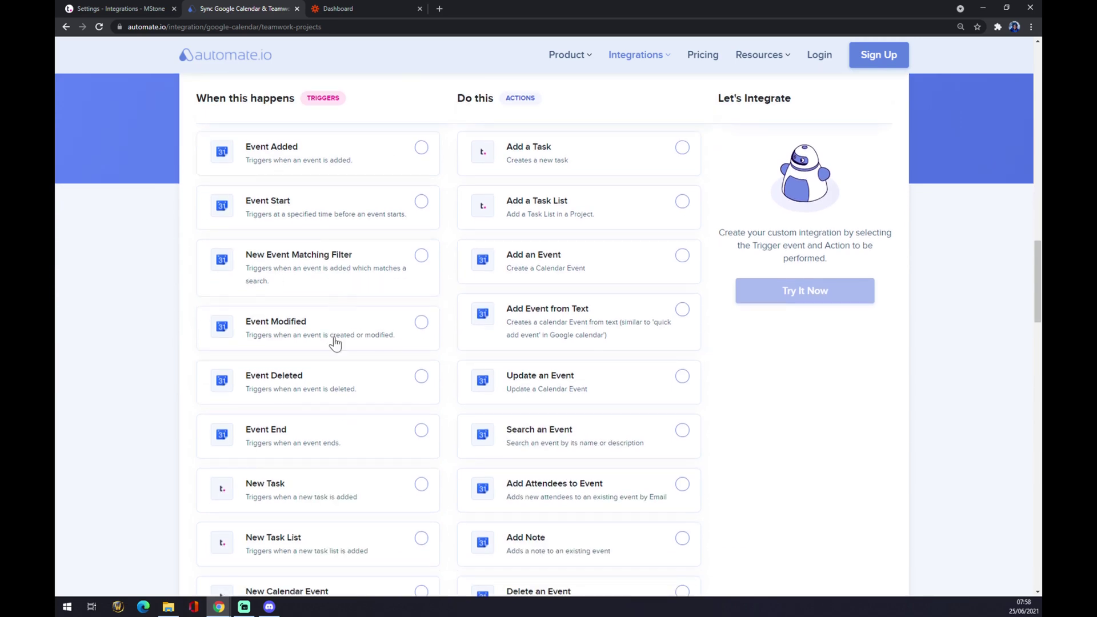
left_click_drag(303, 102, 351, 102)
scroll(362, 149, "down", 4)
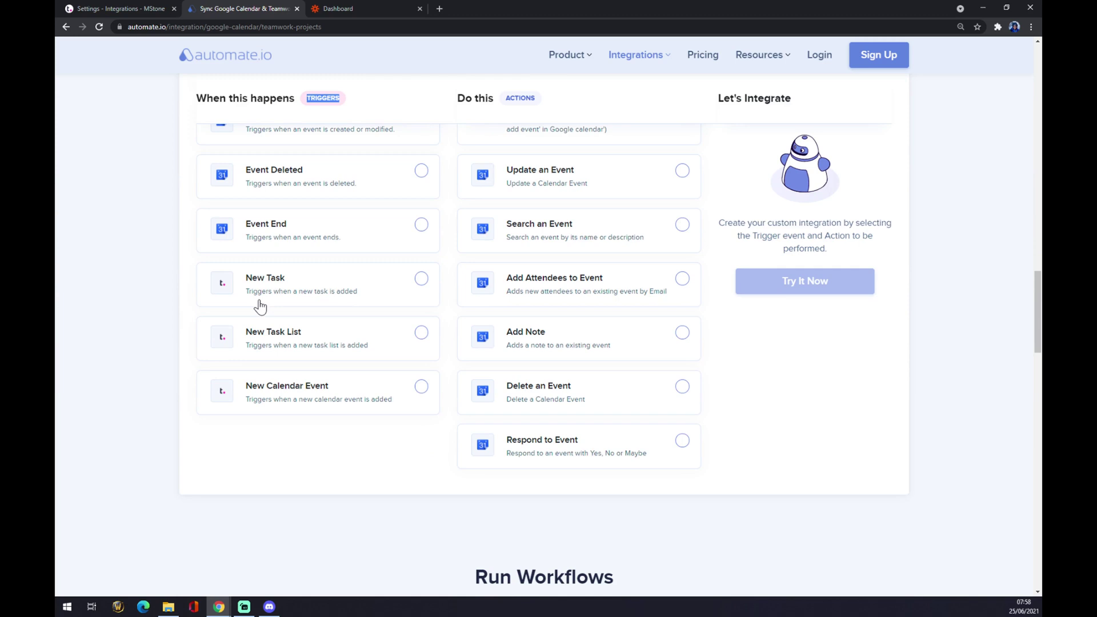
left_click(298, 301)
left_click(309, 355)
left_click(303, 394)
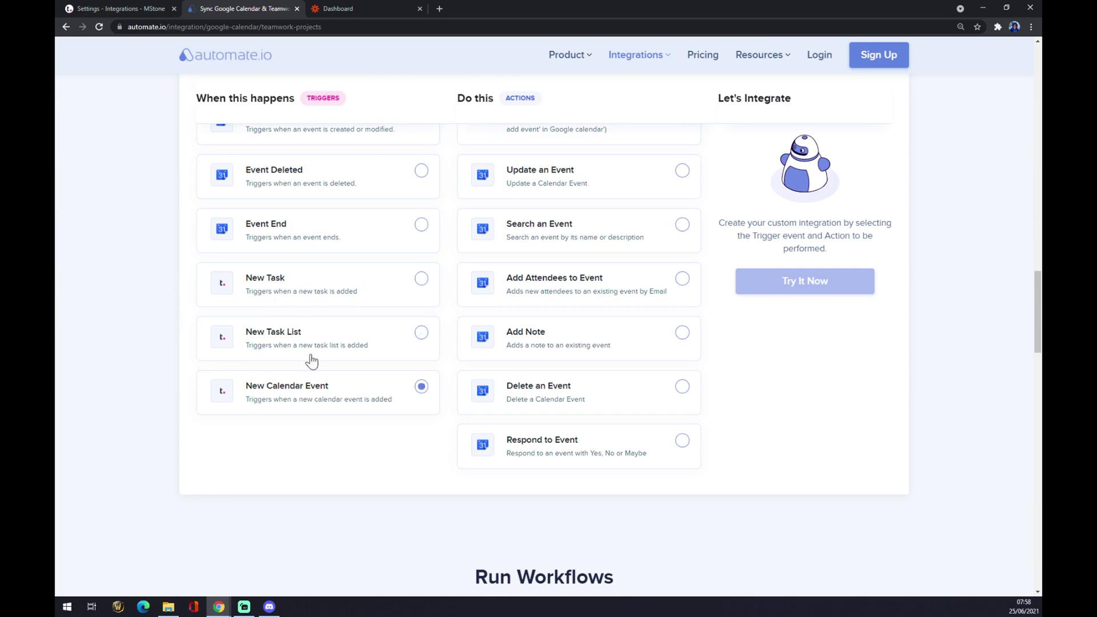
left_click(333, 298)
Choose Add an Event as the action and switch to the Zapier dashboard tab
scroll(699, 331, "up", 5)
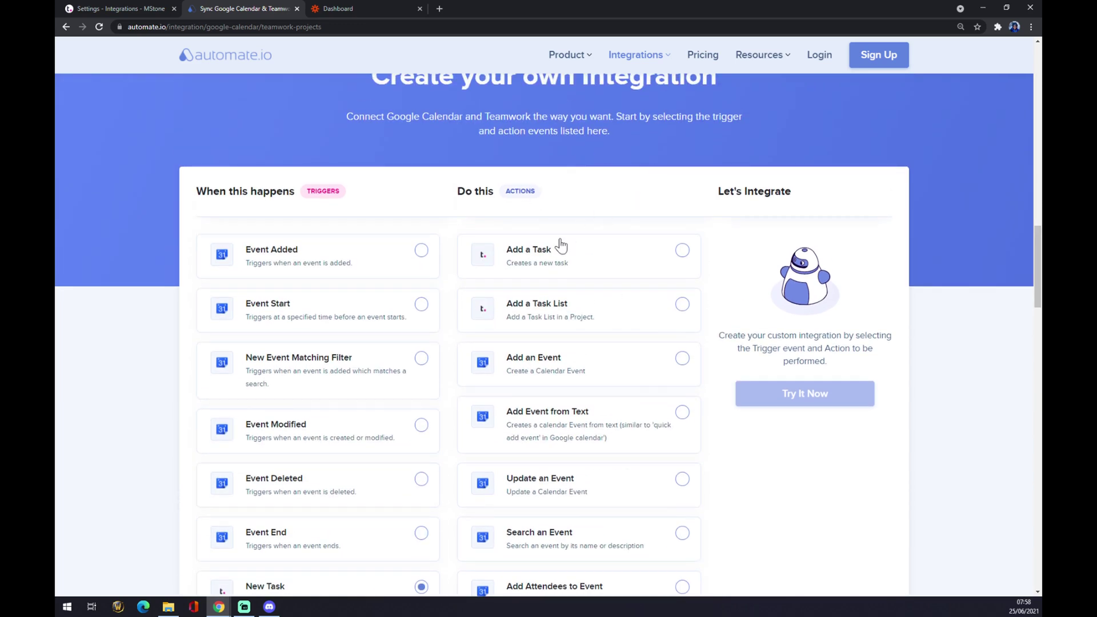
scroll(560, 247, "down", 3)
left_click(681, 207)
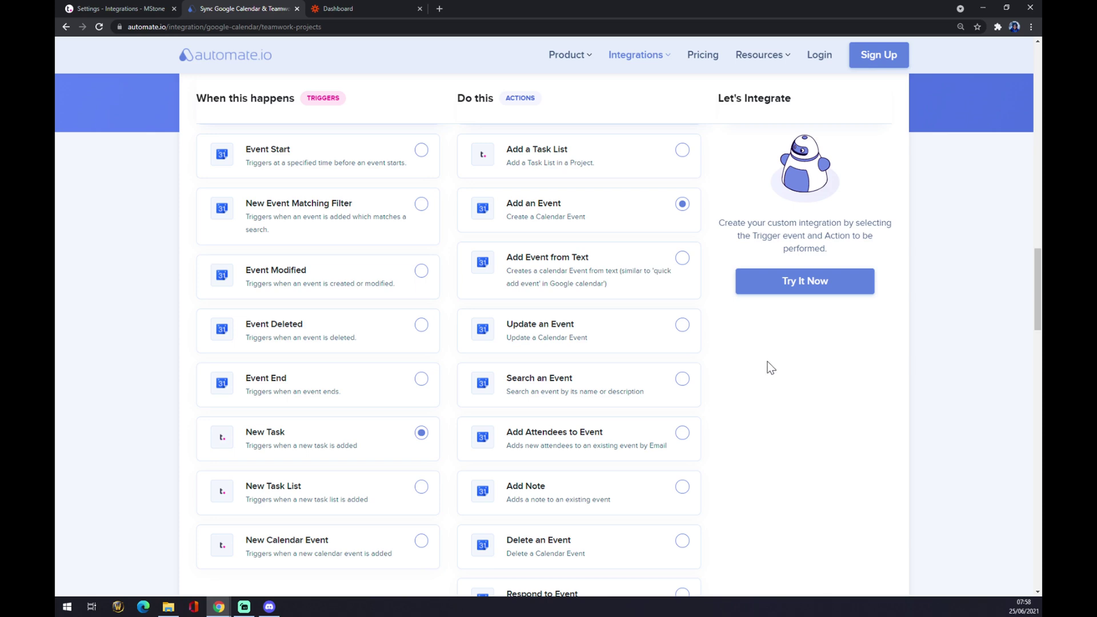
left_click(334, 7)
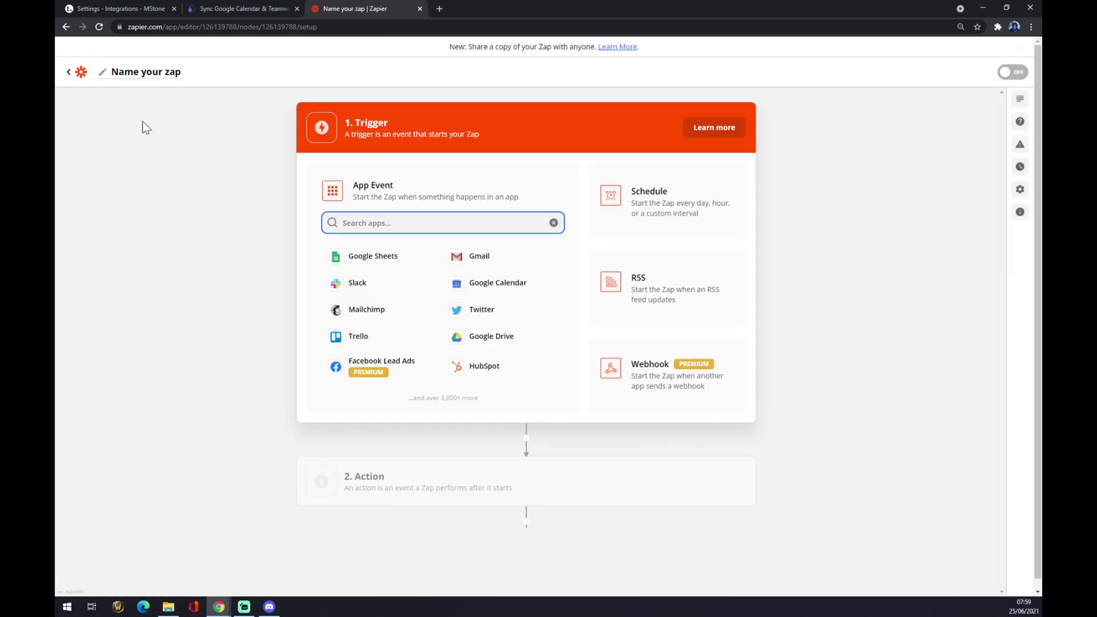
Select the new zap's placeholder name, then focus the trigger step's app search box
left_click_drag(180, 73, 118, 80)
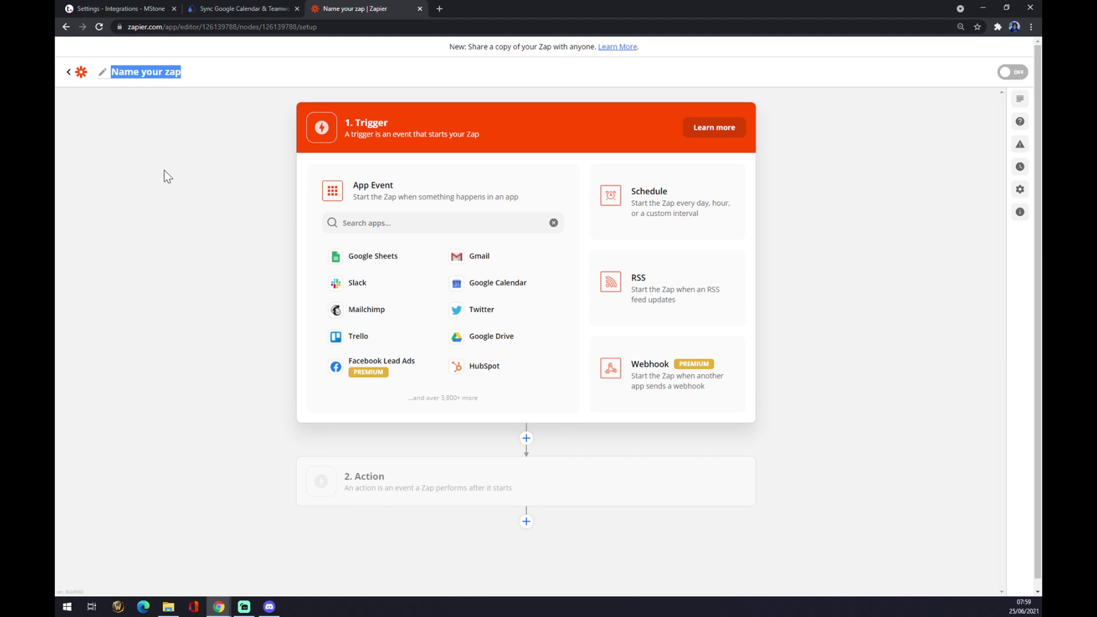
left_click(350, 223)
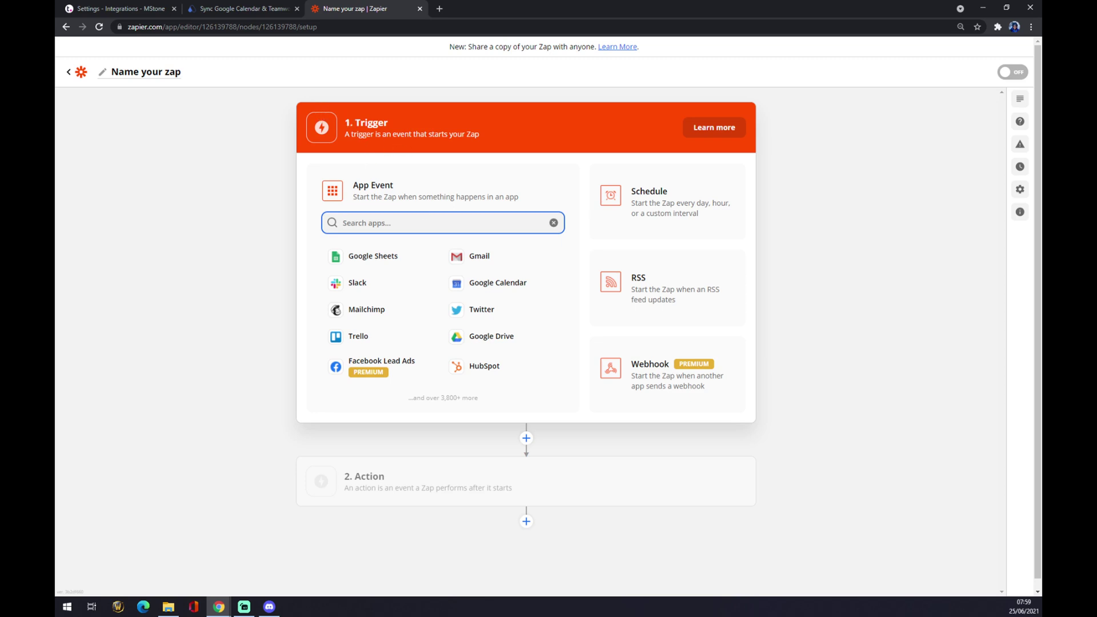
left_click_drag(355, 122, 488, 132)
left_click(366, 223)
Search 'team' and set the trigger to Teamwork with the New File event
type("teams")
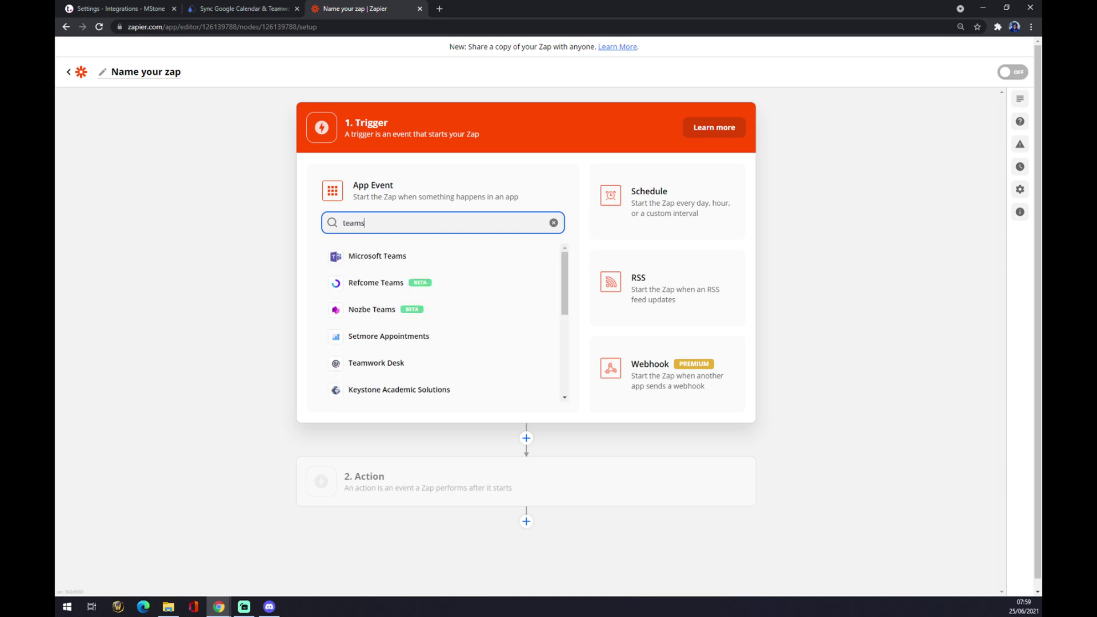
key("BackSpace")
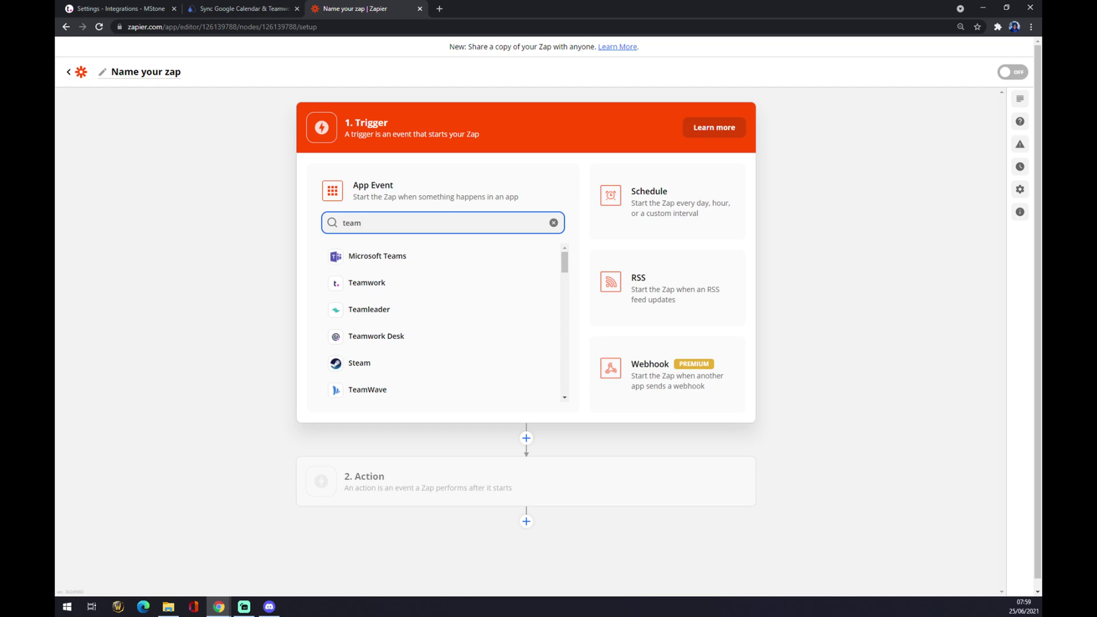
left_click(385, 281)
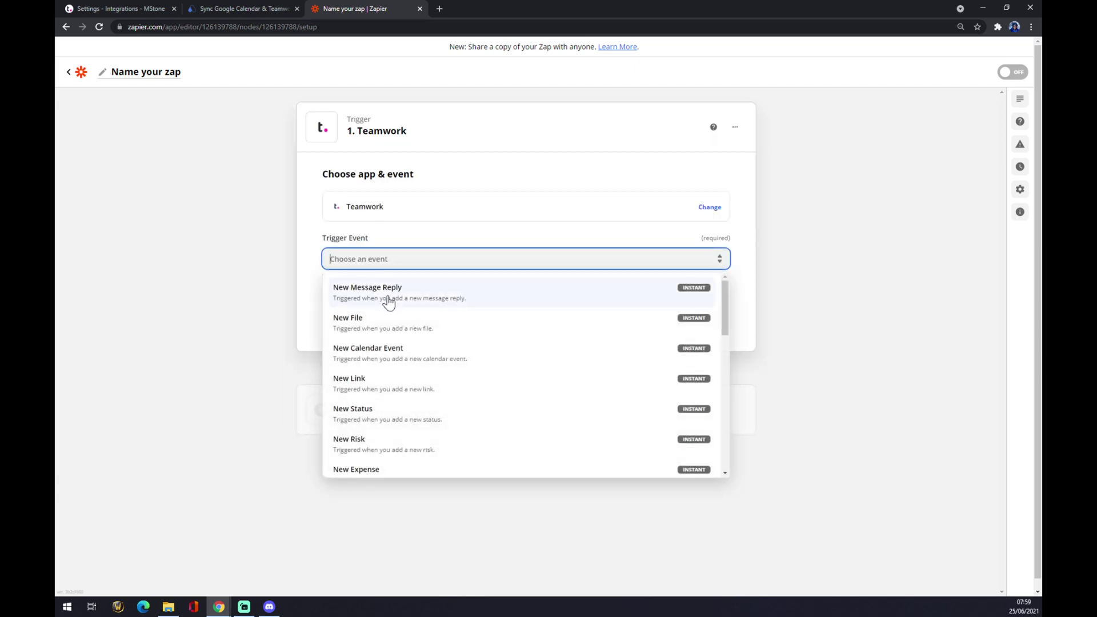
left_click(380, 318)
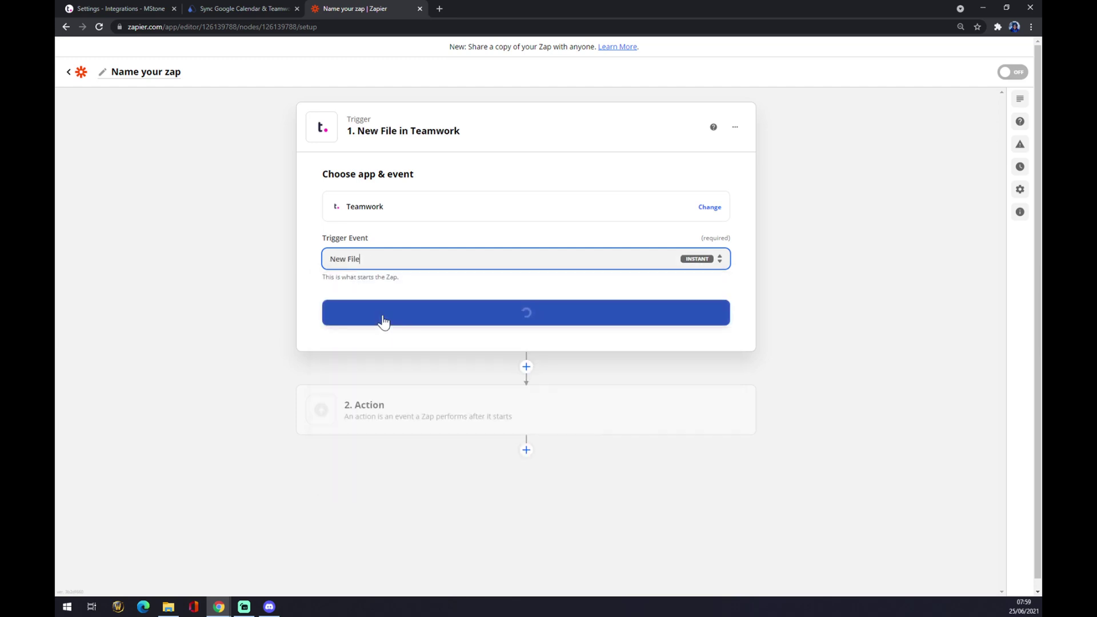
left_click(384, 321)
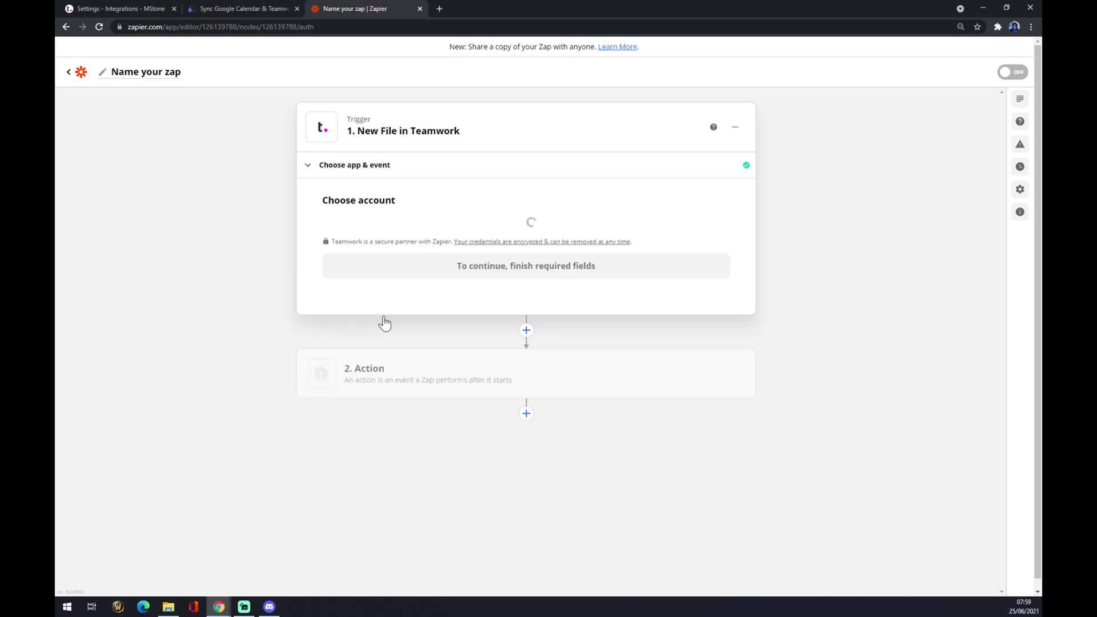
Select the connected Teamwork account and continue on to the action step
left_click(399, 242)
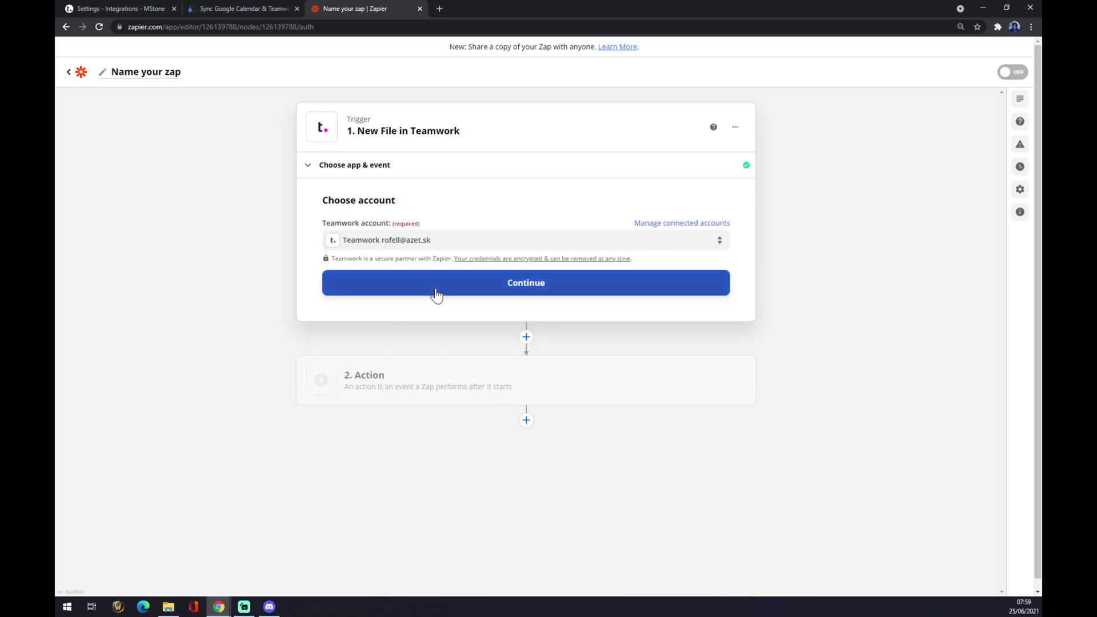
left_click(434, 295)
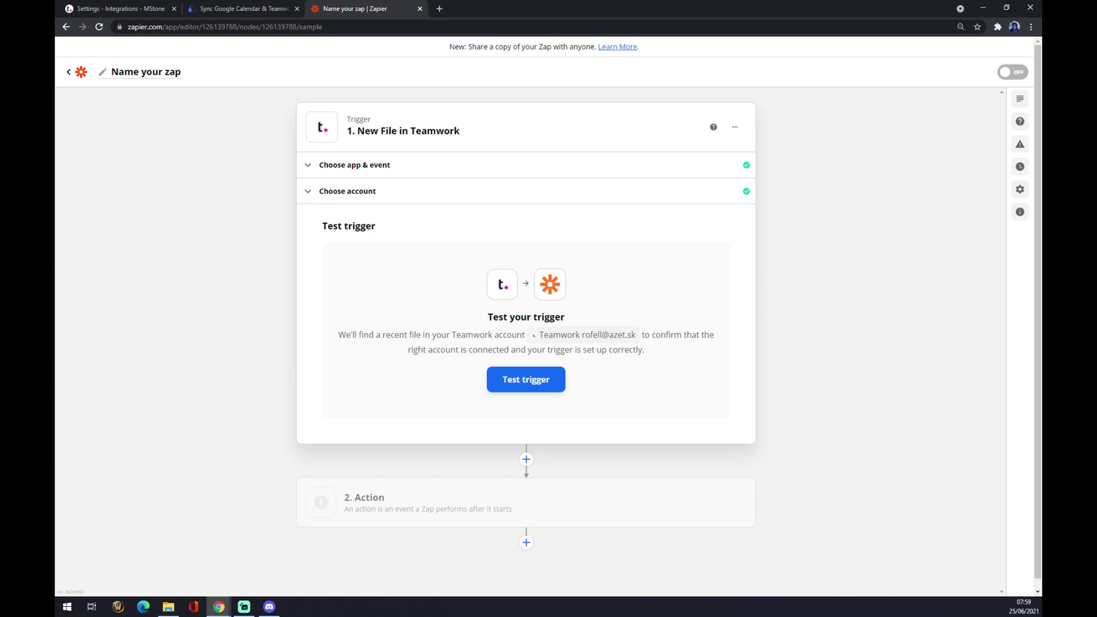
left_click(370, 498)
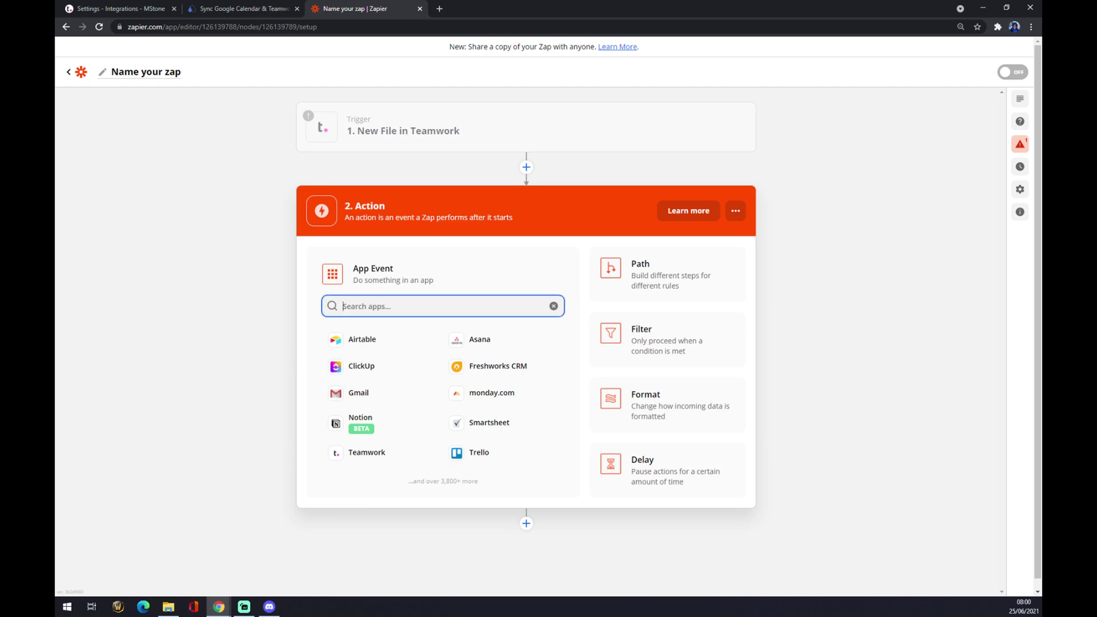
Search 'calen' and set the action to Google Calendar's Delete Event, then continue
type("calen")
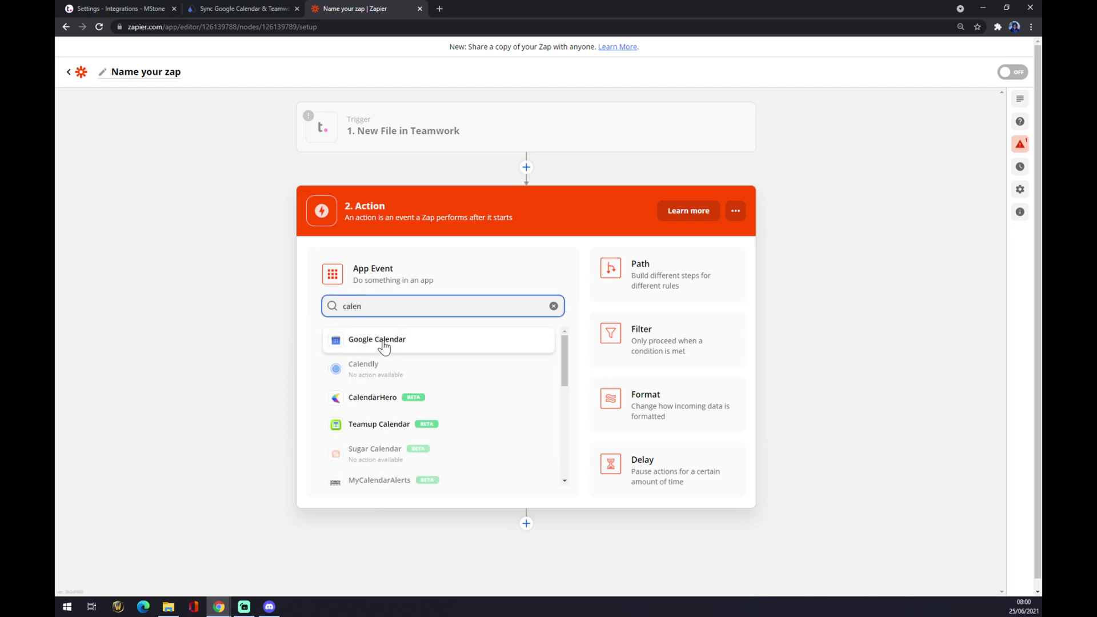
left_click(386, 343)
left_click(416, 349)
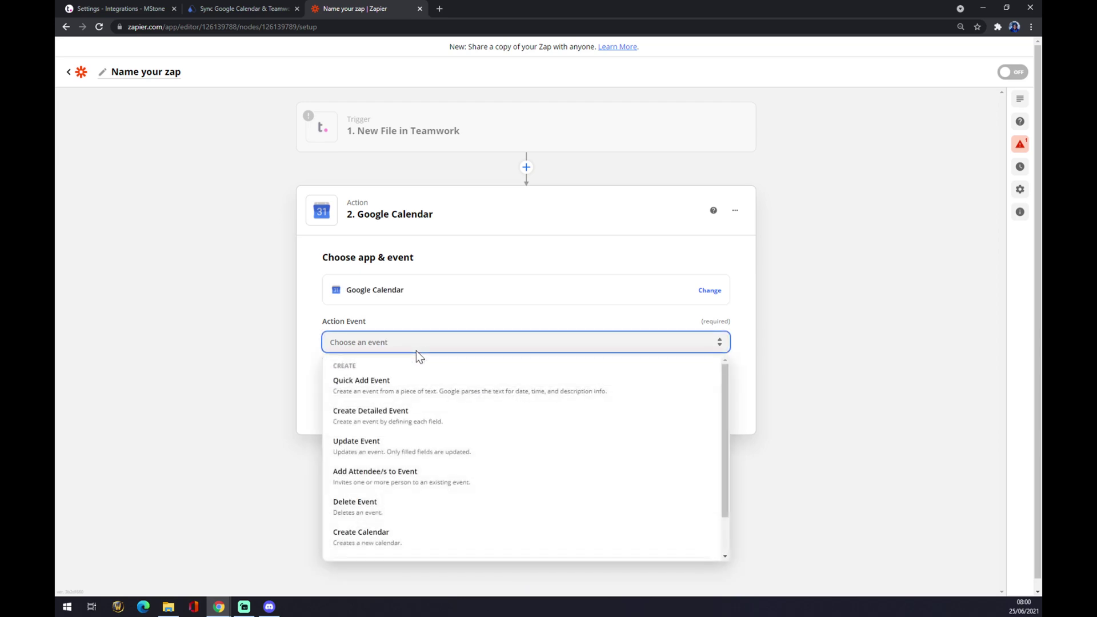
scroll(396, 400, "down", 1)
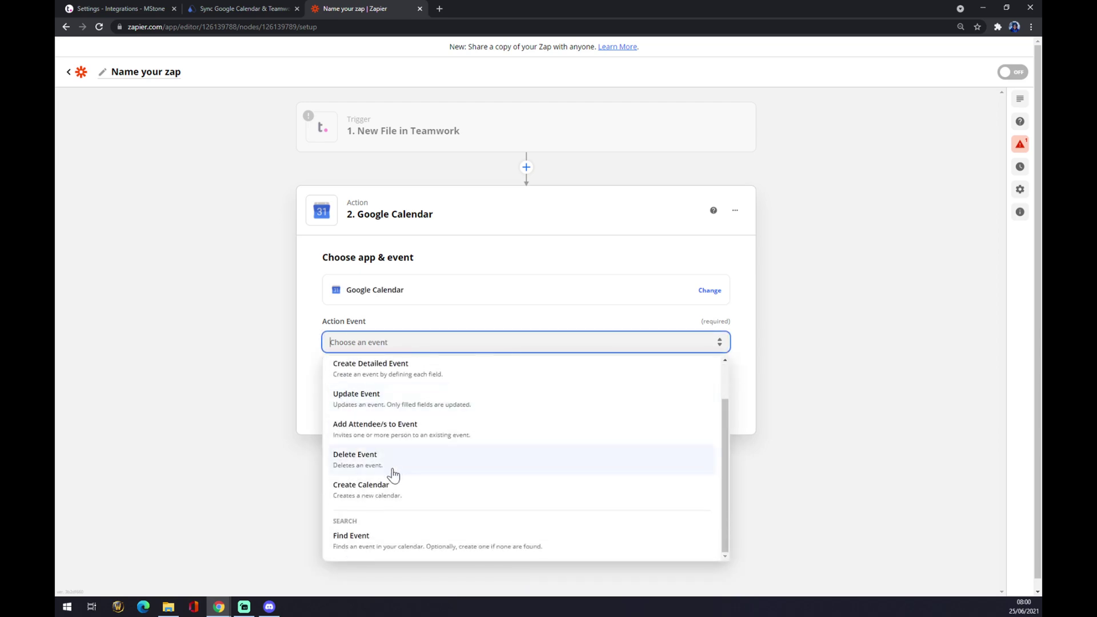
left_click(379, 465)
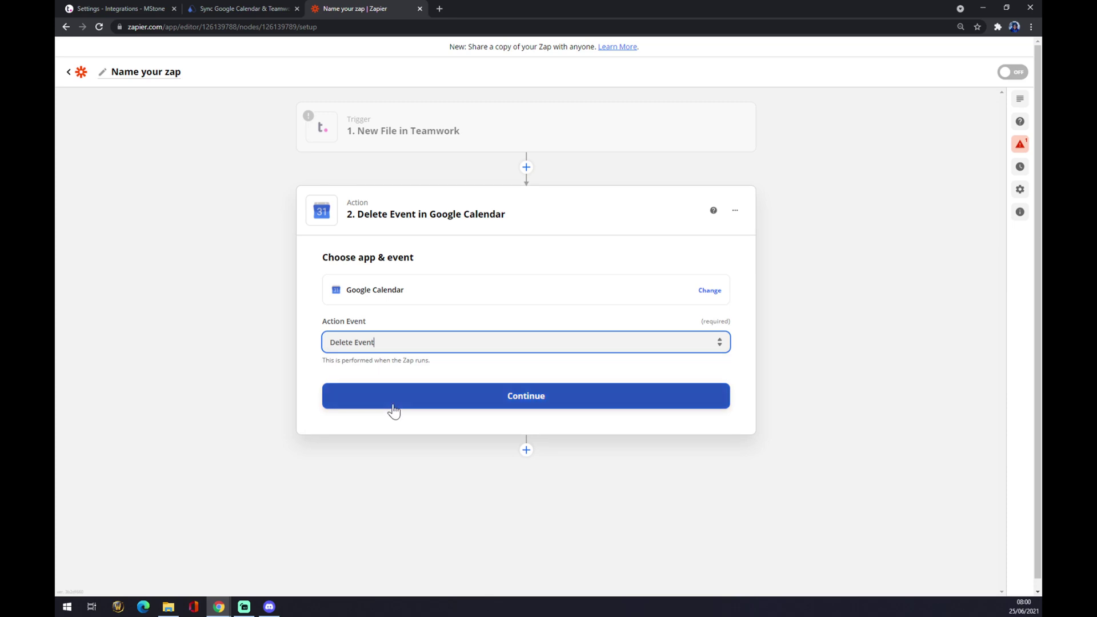
left_click(394, 403)
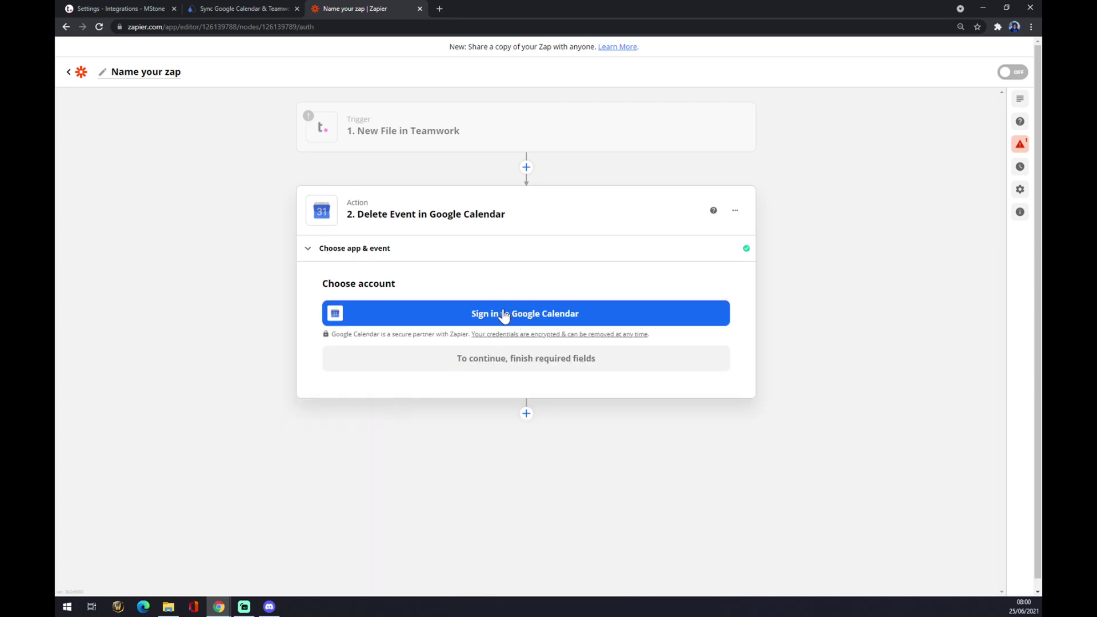